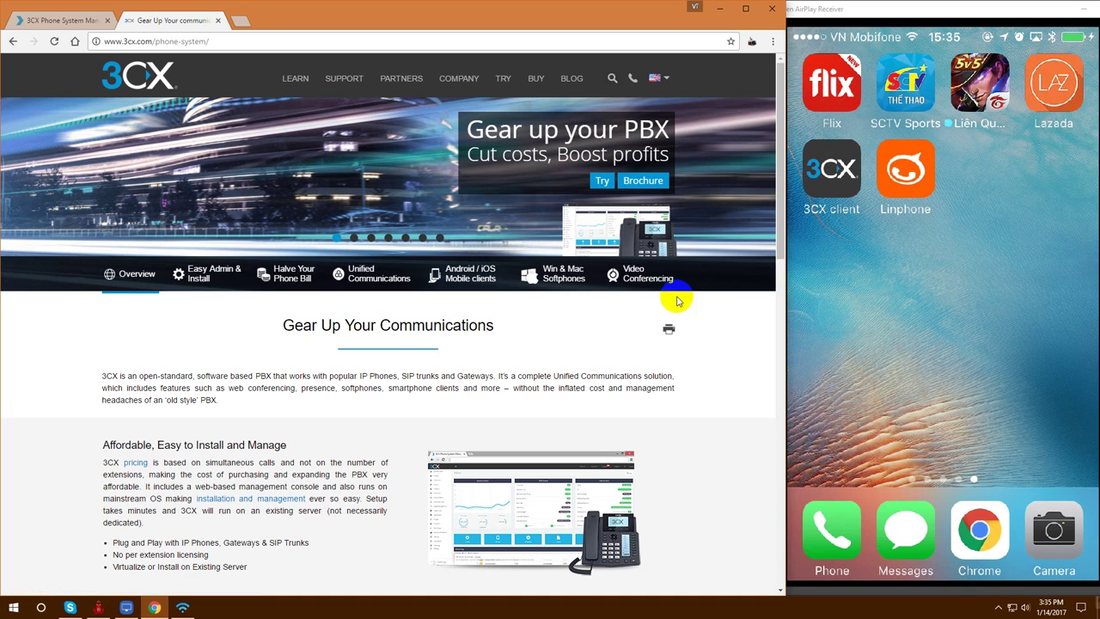
# Open the 3CX free trial page and review the free edition's simultaneous call, web conferencing and SIP trunk limits
pyautogui.click(501, 80)
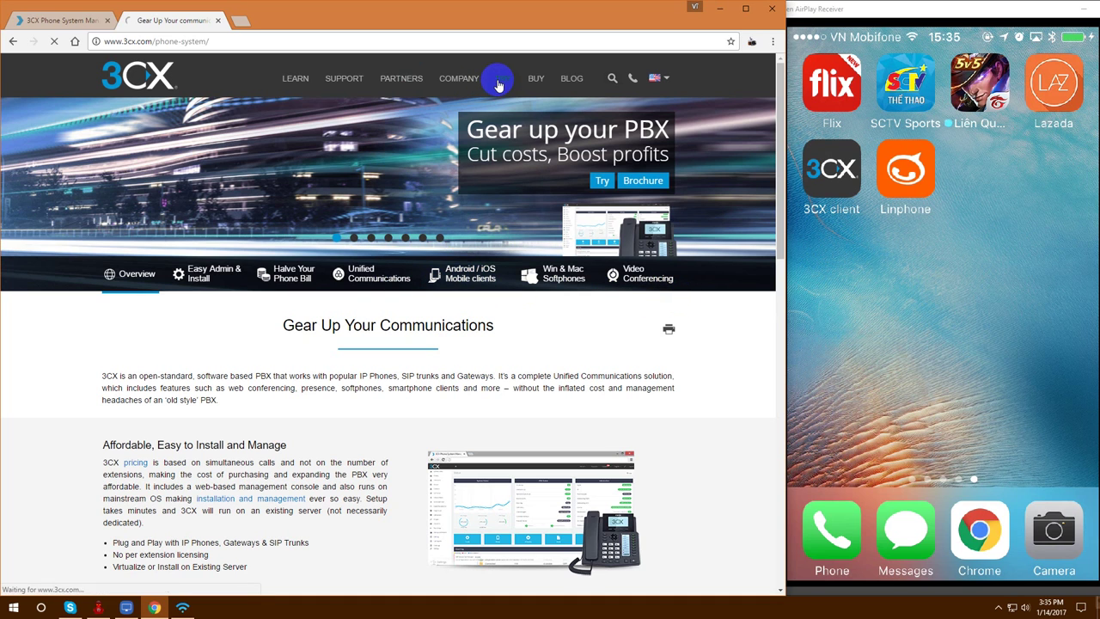
pyautogui.scroll(-1, 181, 296)
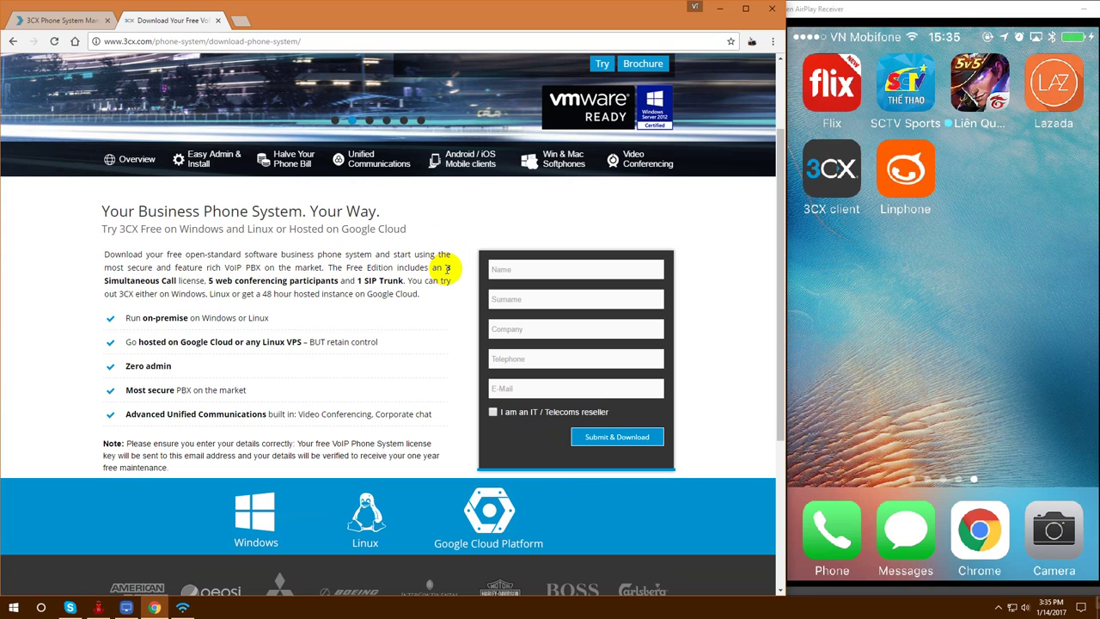
pyautogui.moveTo(446, 268); pyautogui.dragTo(168, 281)
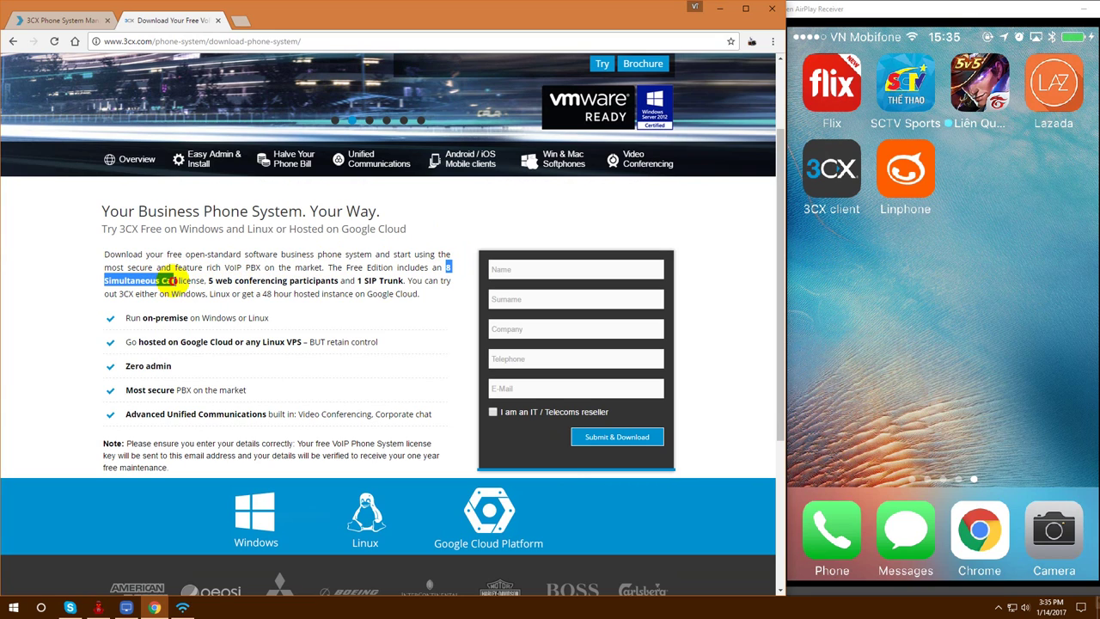
pyautogui.click(248, 281)
pyautogui.moveTo(209, 280); pyautogui.dragTo(405, 281)
pyautogui.click(396, 275)
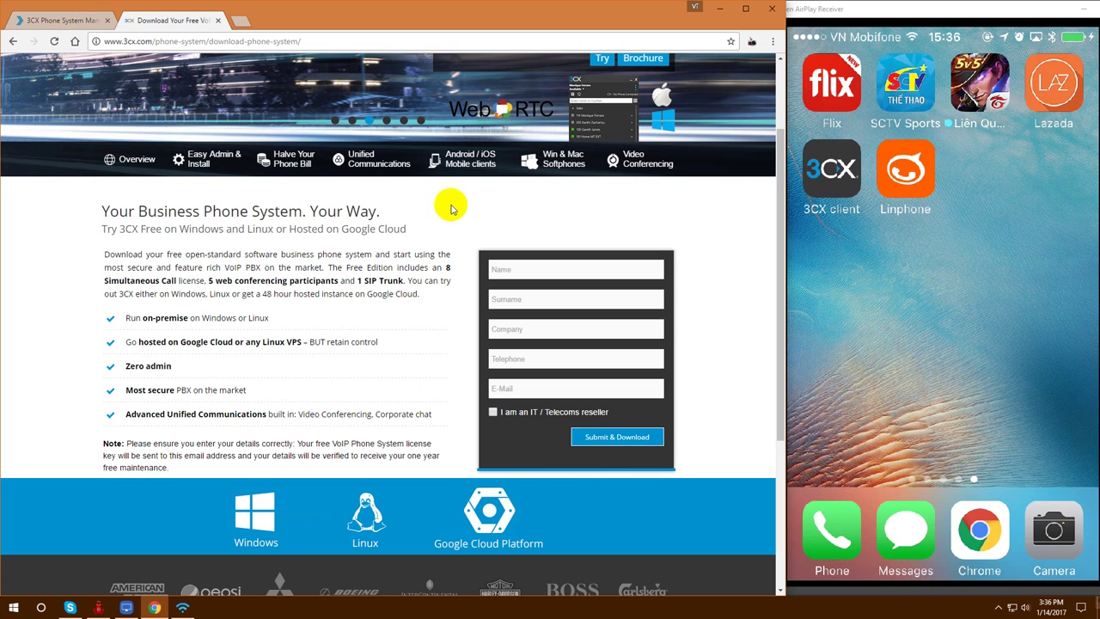
pyautogui.scroll(2, 382, 225)
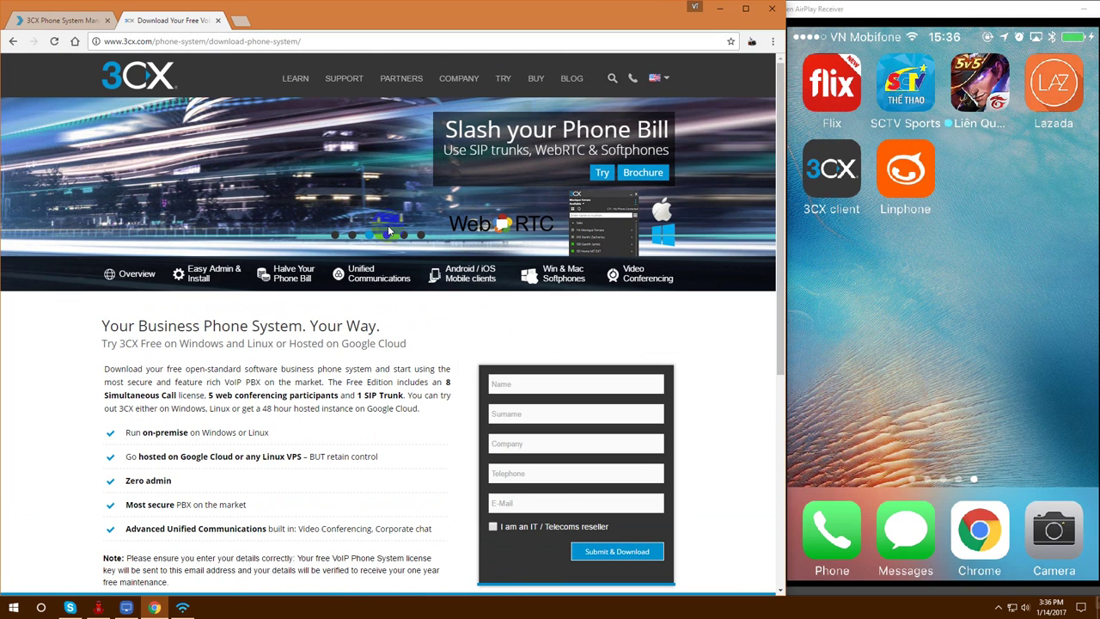
# Switch to the 3CX management console and look over the dashboard's system status, PBX status, licence information and event log
pyautogui.click(74, 22)
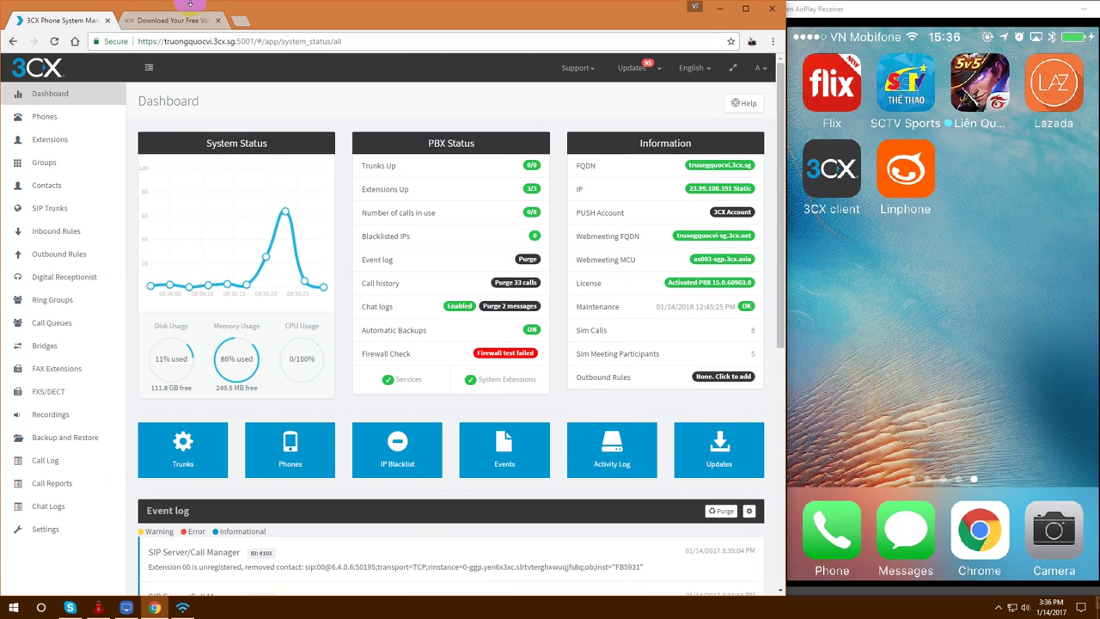
pyautogui.click(443, 446)
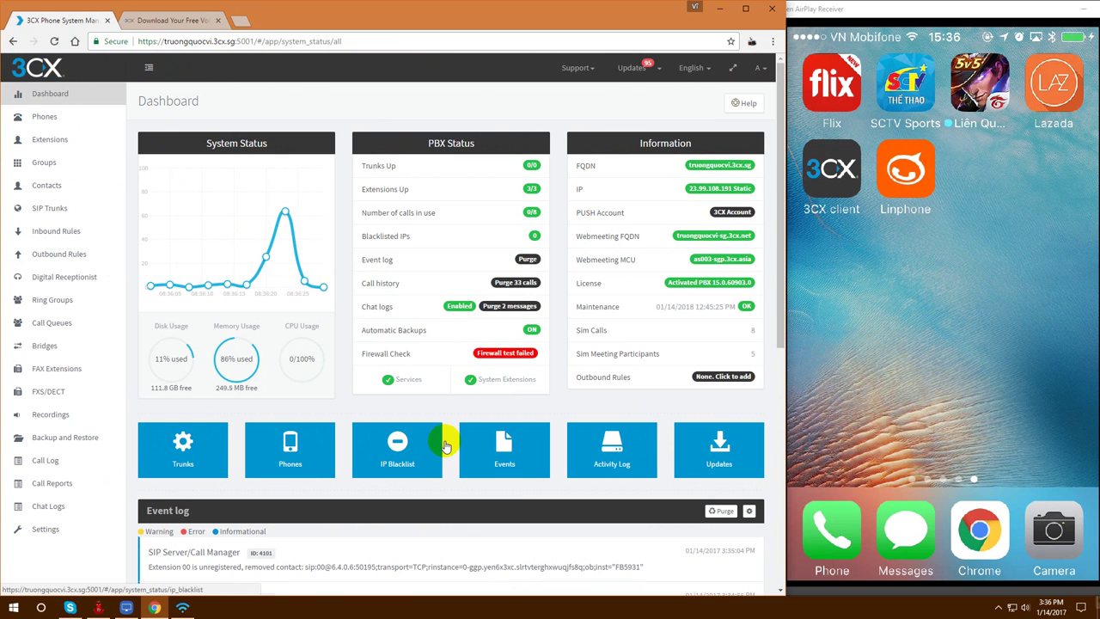
pyautogui.scroll(-10, 593, 392)
pyautogui.scroll(9, 593, 392)
pyautogui.click(601, 393)
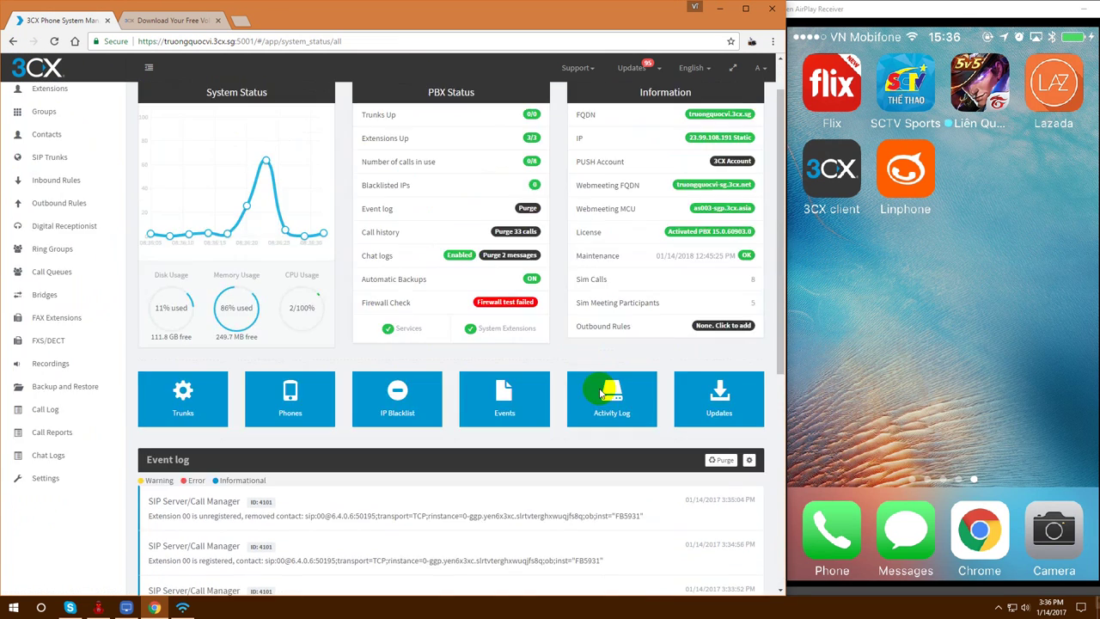
pyautogui.scroll(1, 602, 393)
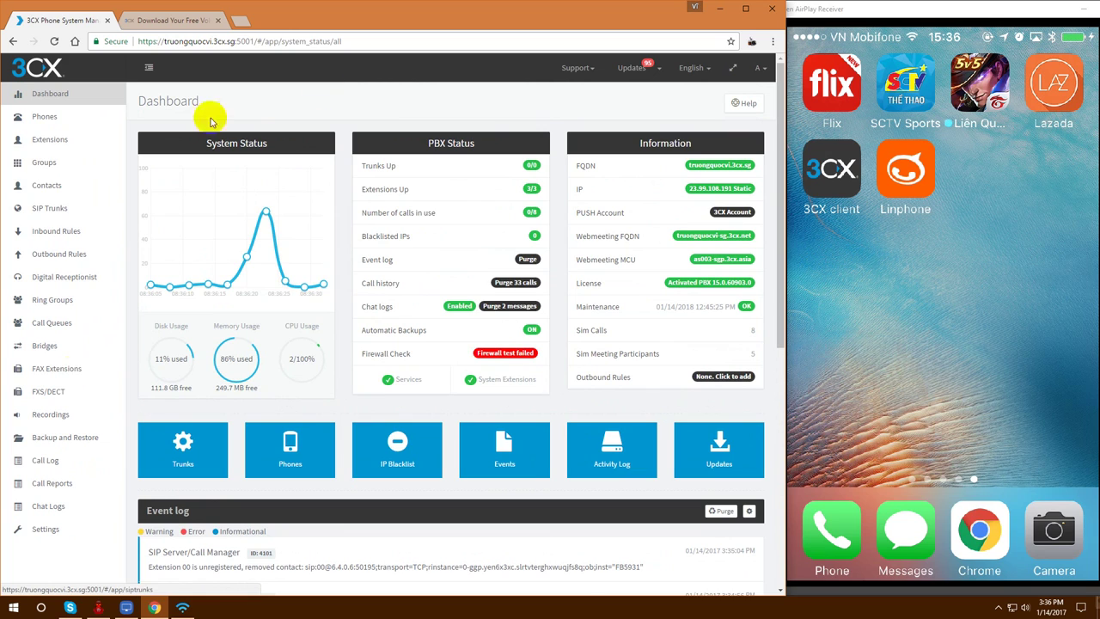
# Show the Extensions list in the management console and the matching presence list in the 3CX desktop client
pyautogui.click(34, 148)
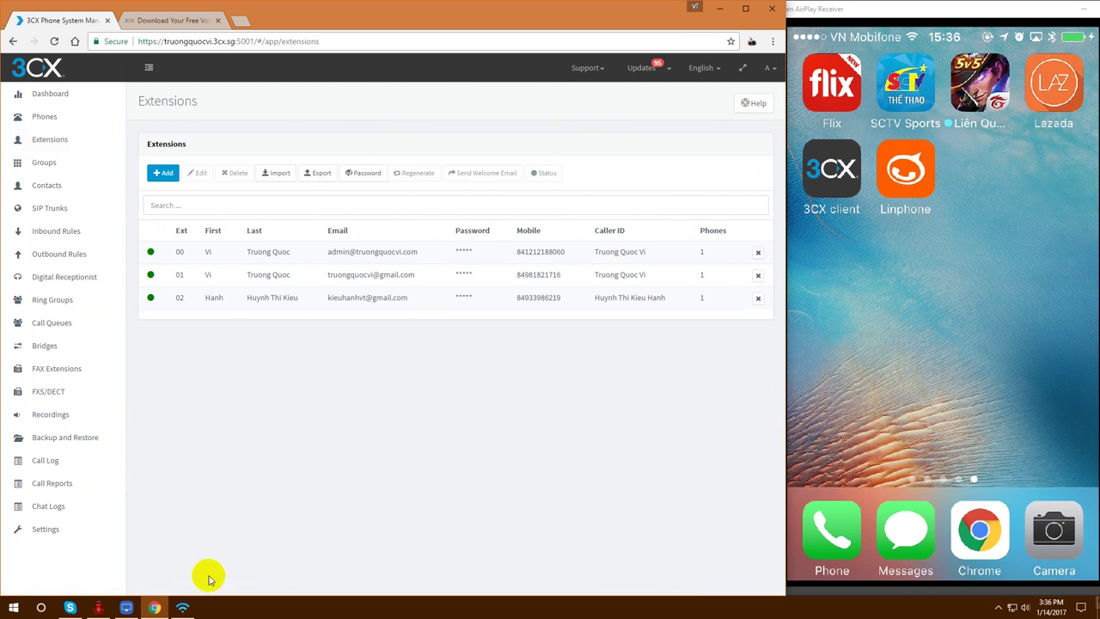
pyautogui.click(188, 609)
pyautogui.moveTo(695, 243)
pyautogui.mouseDown()
pyautogui.moveTo(584, 238)
pyautogui.moveTo(659, 118)
pyautogui.moveTo(673, 57)
pyautogui.moveTo(680, 251)
pyautogui.mouseUp()
pyautogui.click(615, 537)
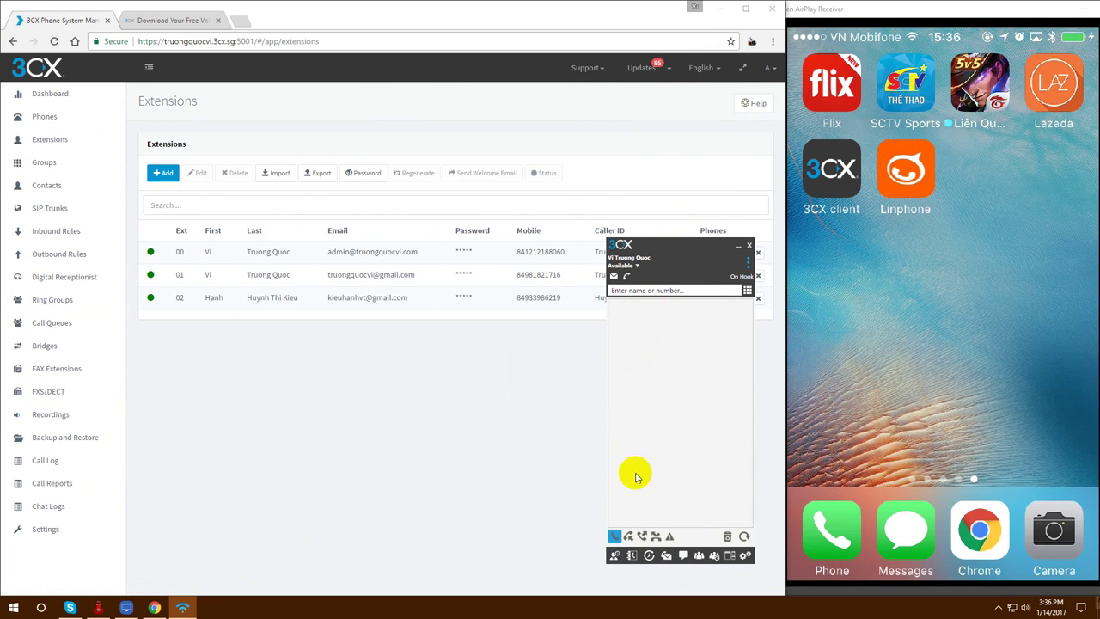
pyautogui.click(614, 556)
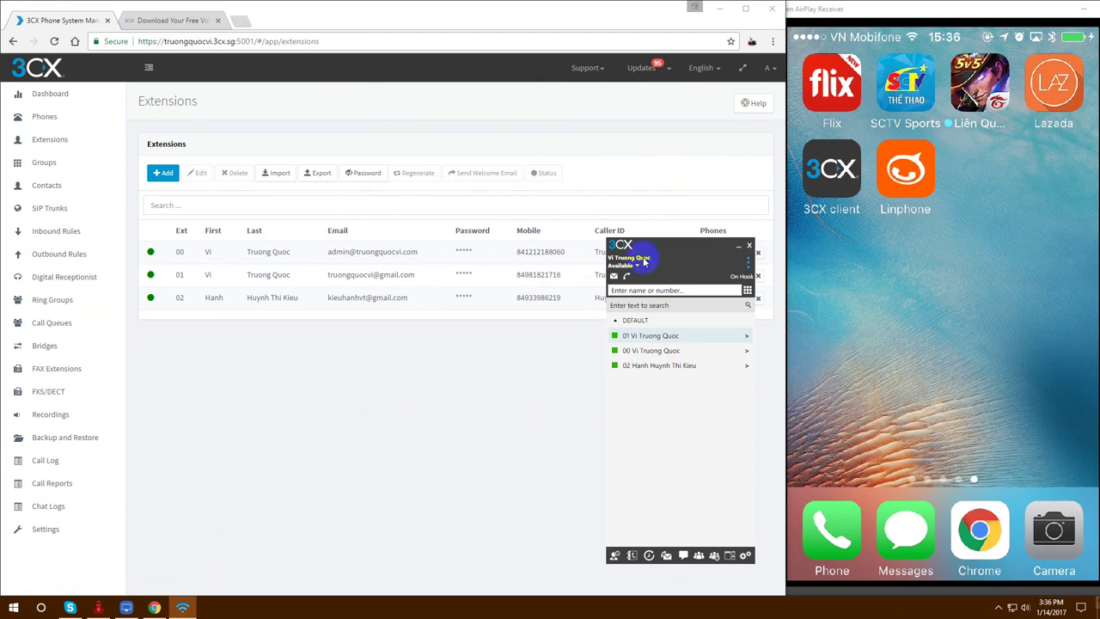
pyautogui.moveTo(668, 467); pyautogui.dragTo(639, 445)
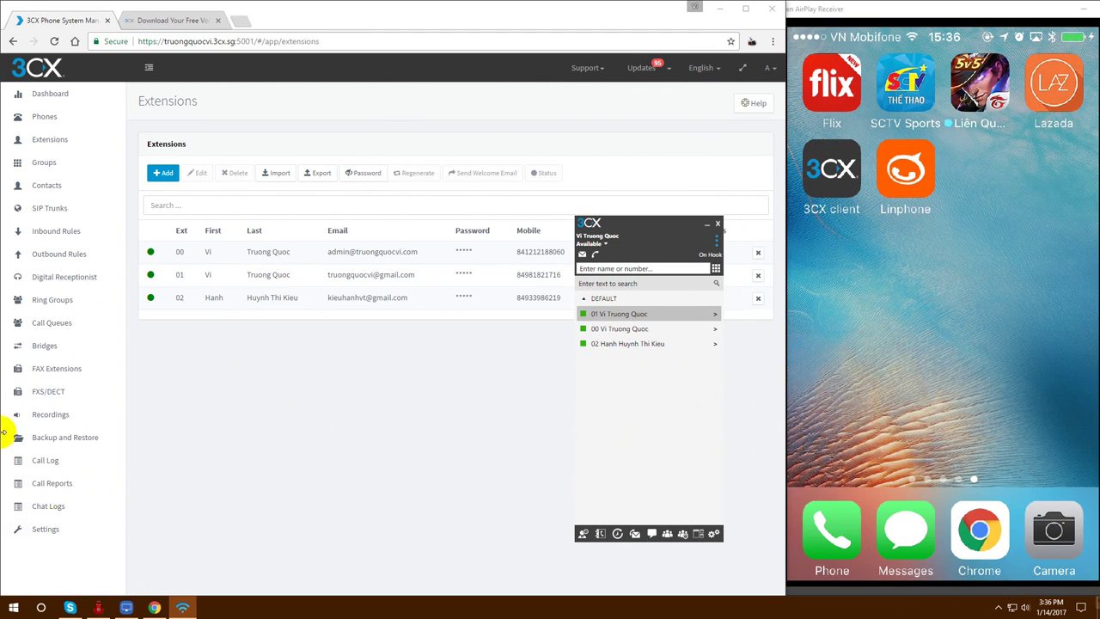
# Check the contacts in the management console and the desktop client, returning to the Extensions and presence lists
pyautogui.click(71, 184)
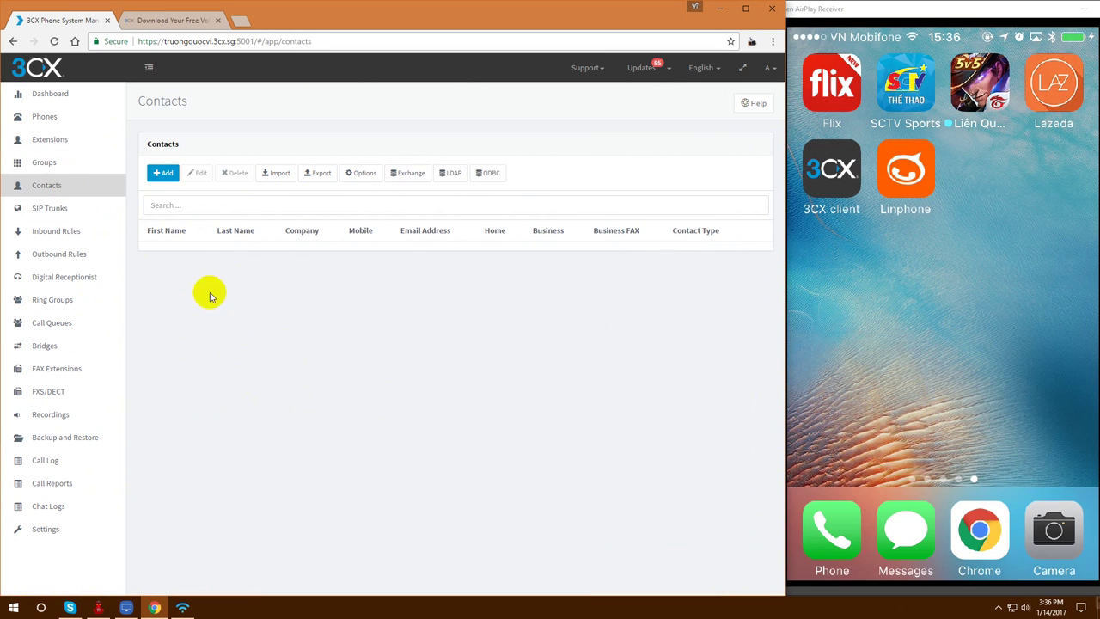
pyautogui.click(53, 141)
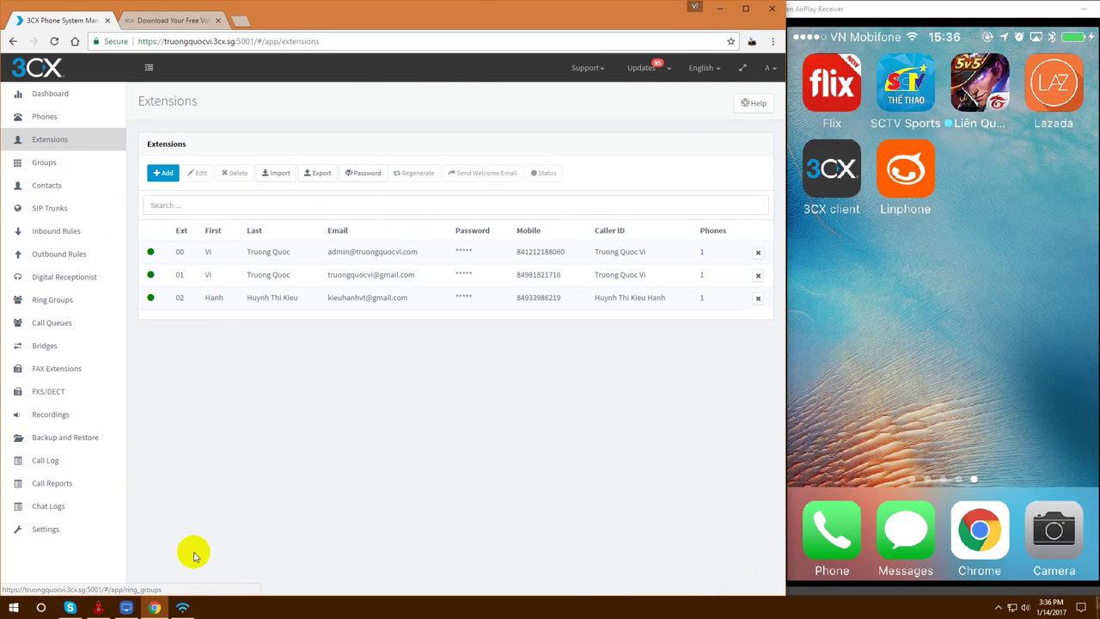
pyautogui.click(182, 608)
pyautogui.click(599, 533)
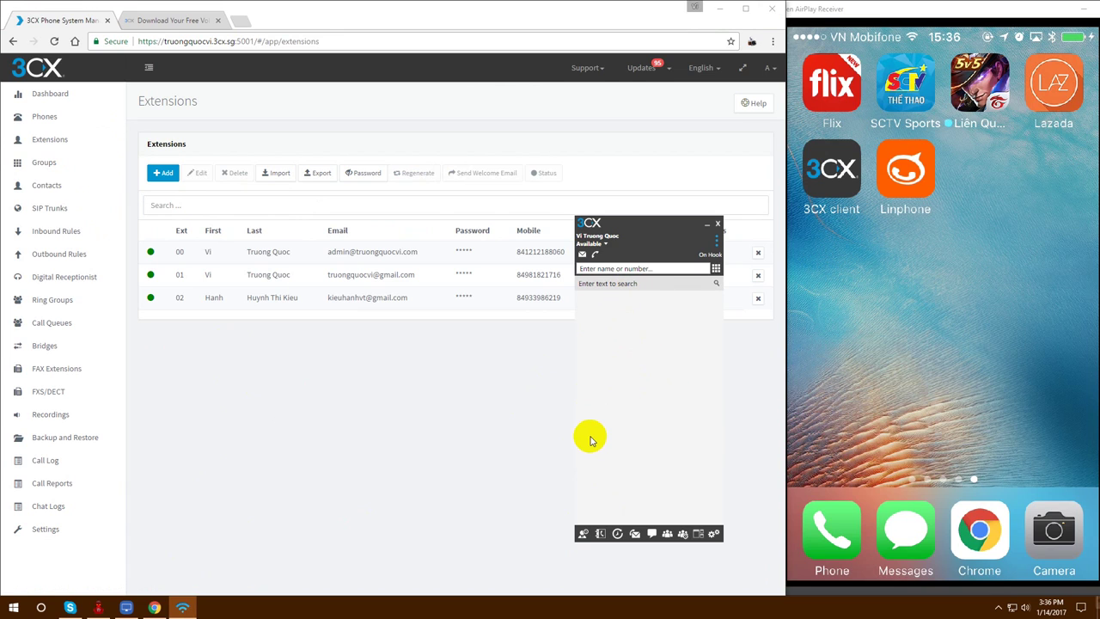
pyautogui.click(582, 533)
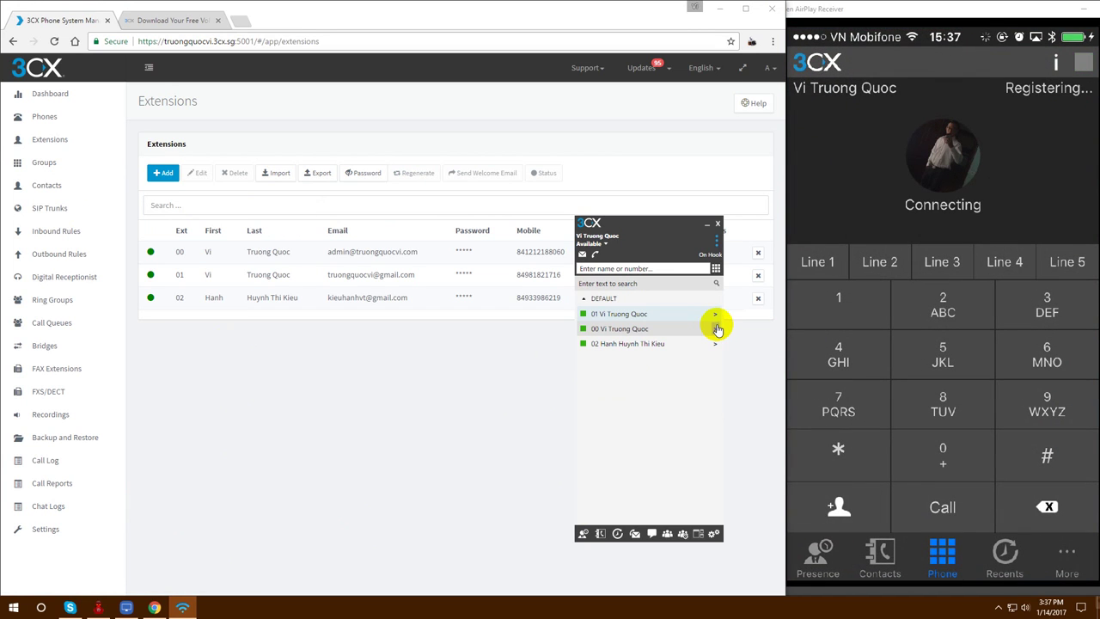
pyautogui.click(879, 209)
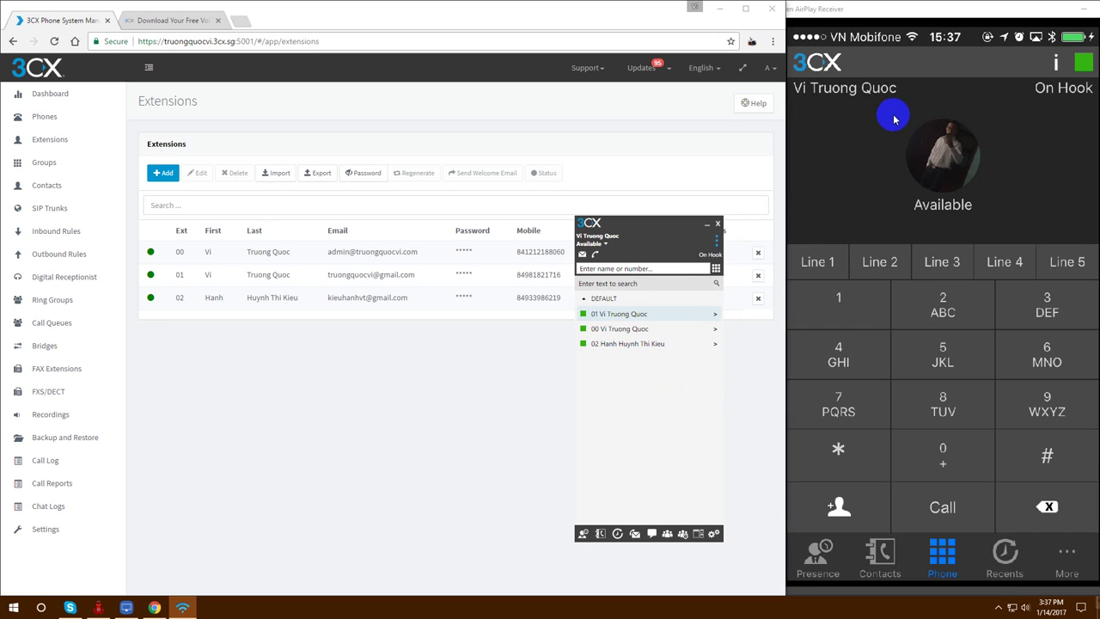
pyautogui.click(609, 211)
pyautogui.click(594, 313)
pyautogui.click(918, 358)
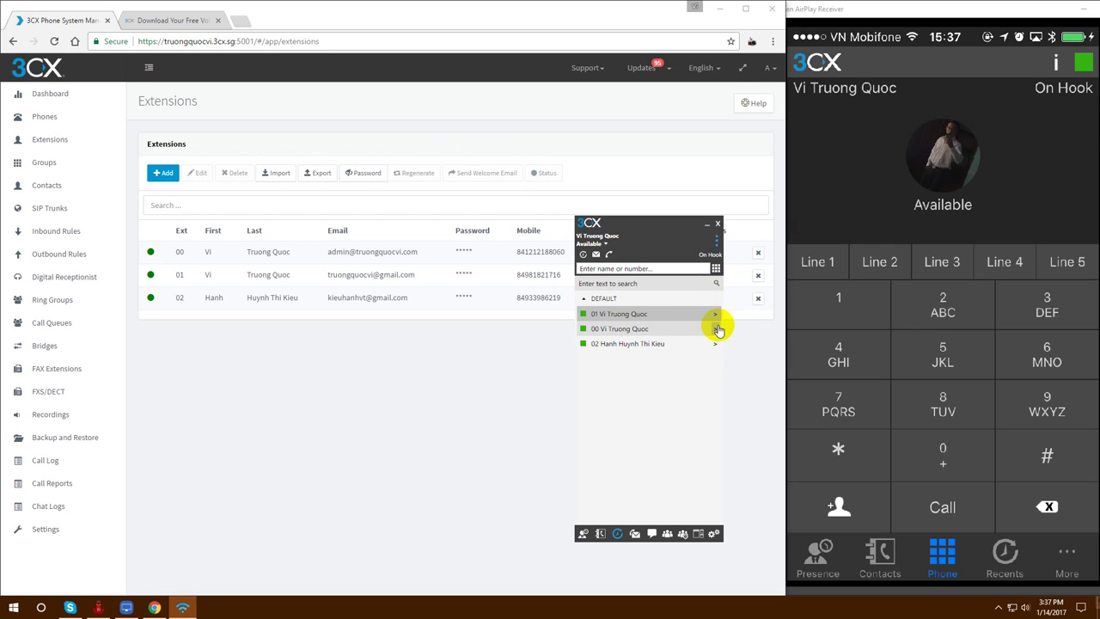
pyautogui.rightClick(609, 336)
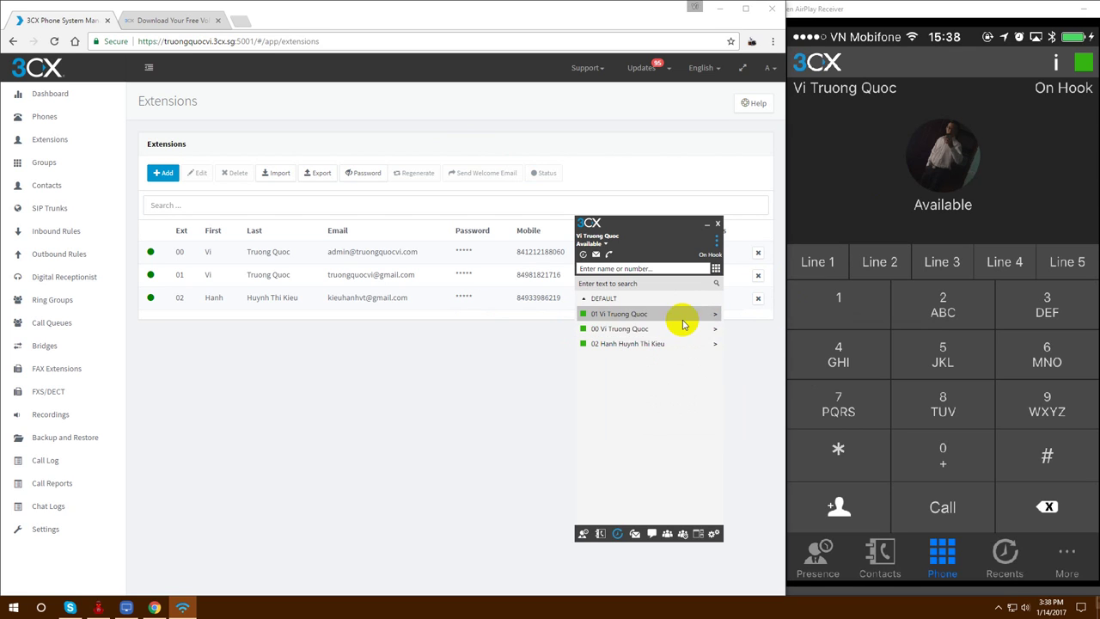
# Place a test call to extension 00 from its contact details, and return to the presence list
pyautogui.click(718, 332)
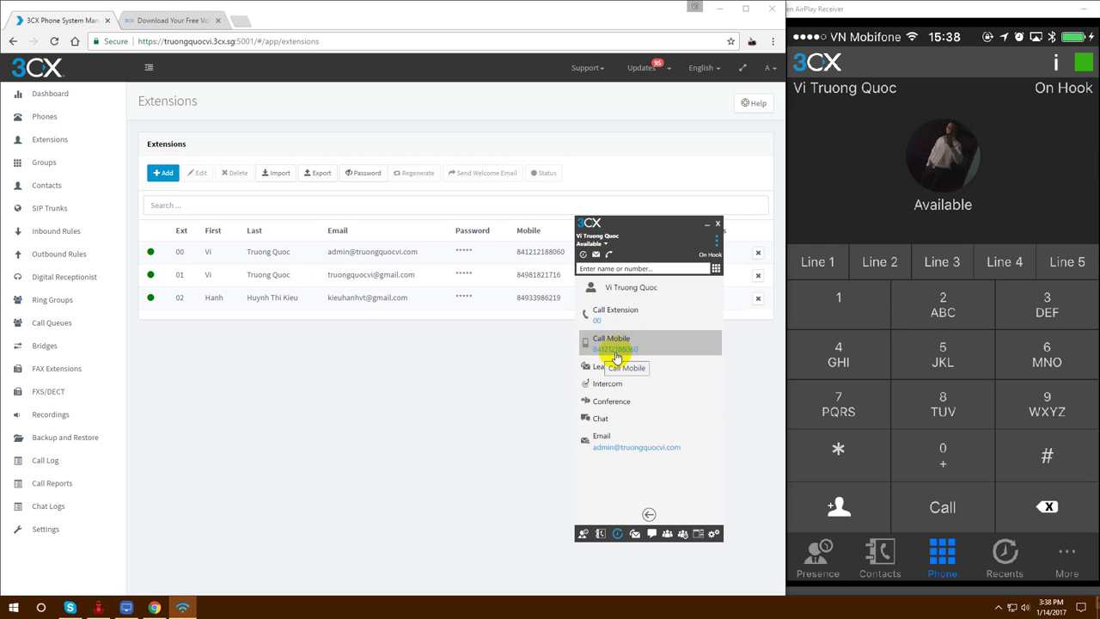
pyautogui.click(599, 318)
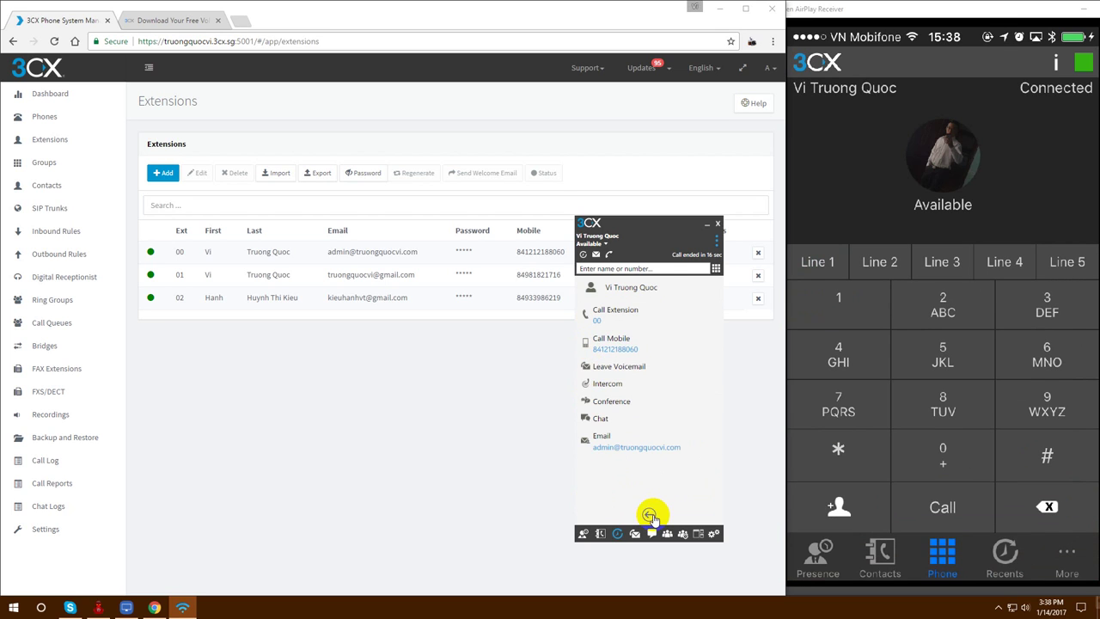
pyautogui.click(651, 516)
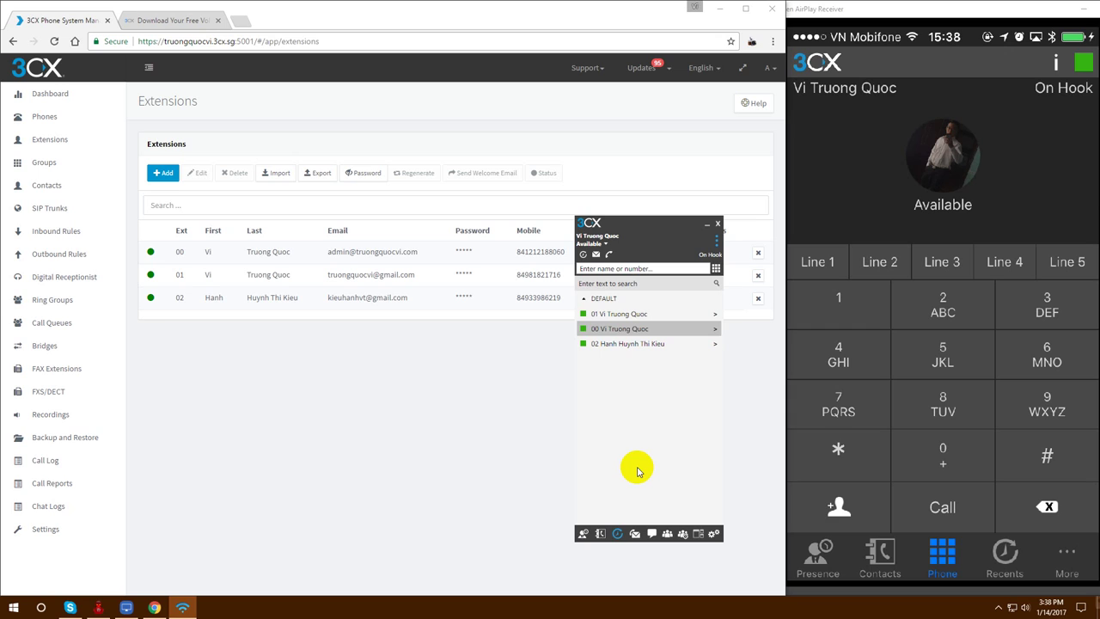
# Call extension 00 from the presence list and leave a voicemail, sending # and 0 on the in-call keypad
pyautogui.click(653, 333)
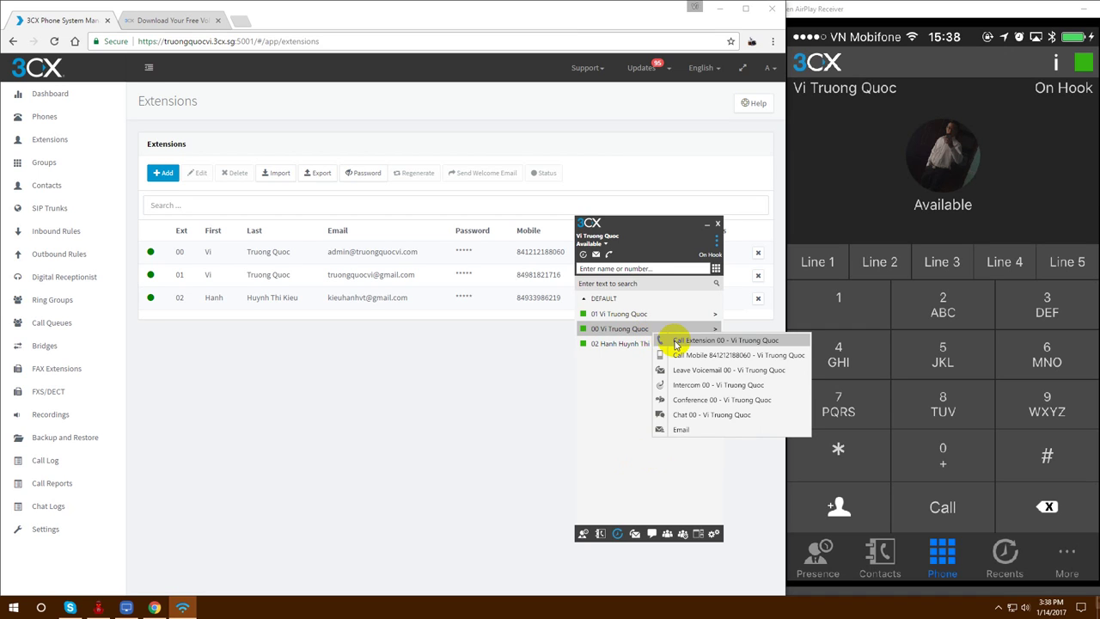
pyautogui.click(671, 341)
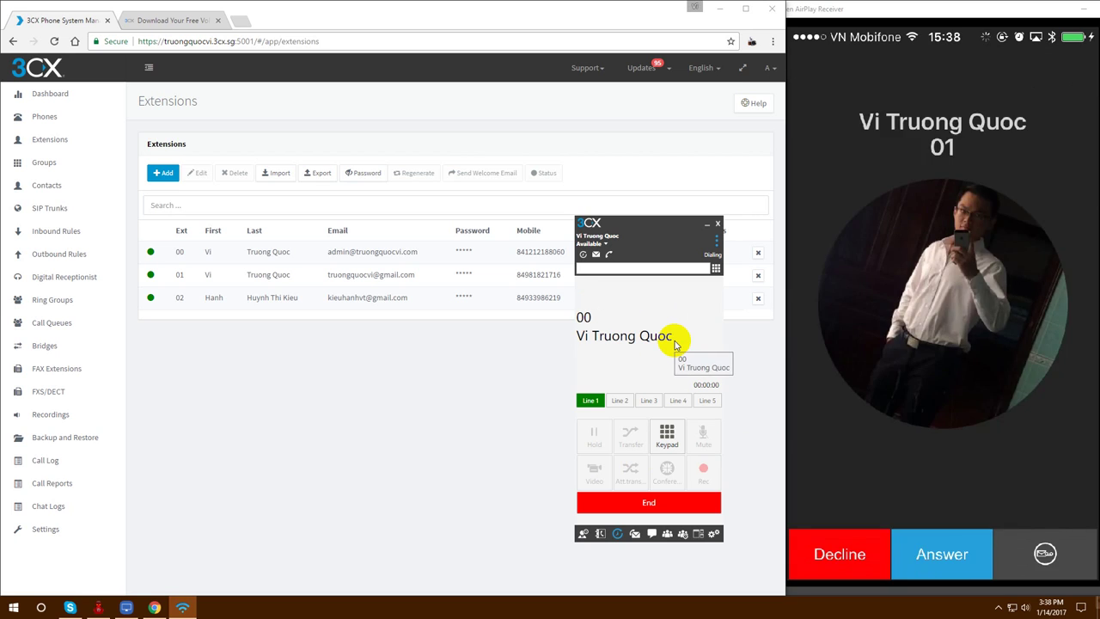
pyautogui.click(667, 437)
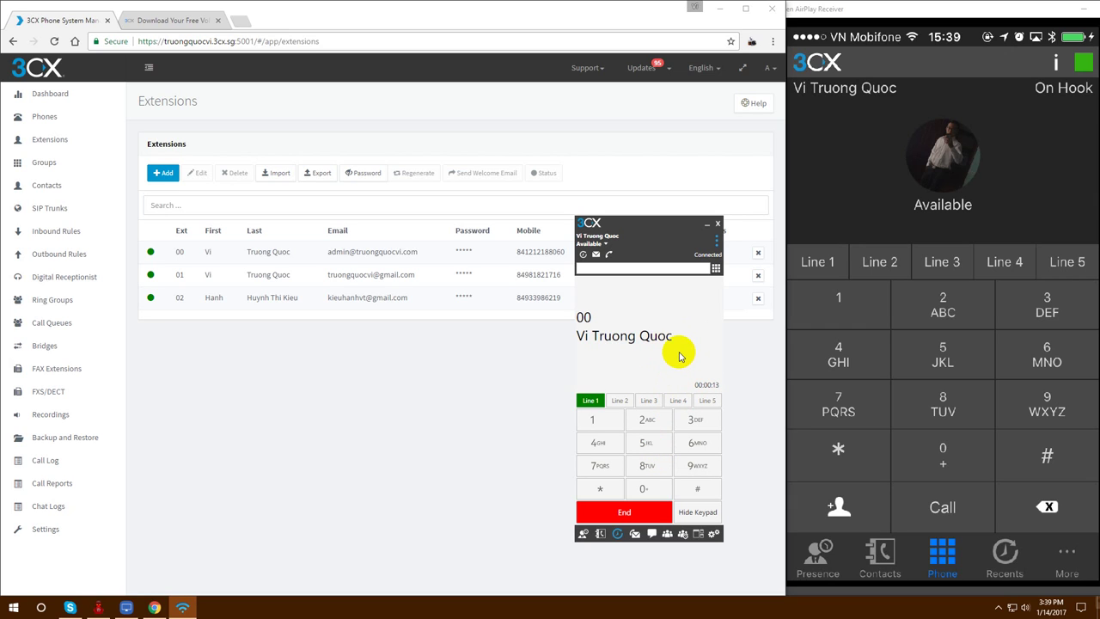
pyautogui.click(707, 488)
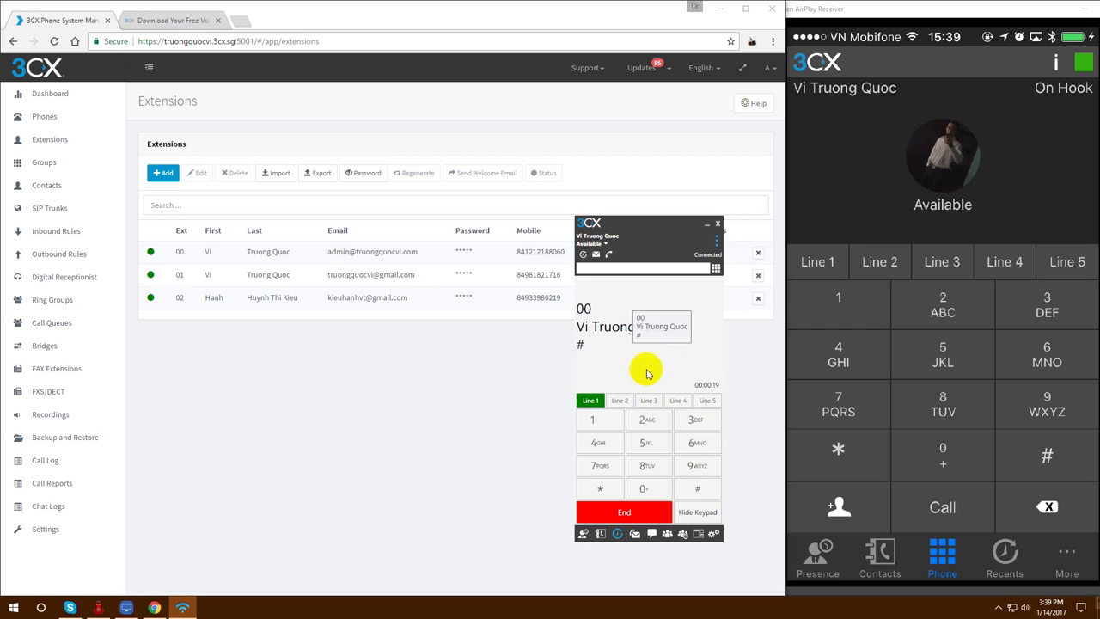
pyautogui.click(646, 488)
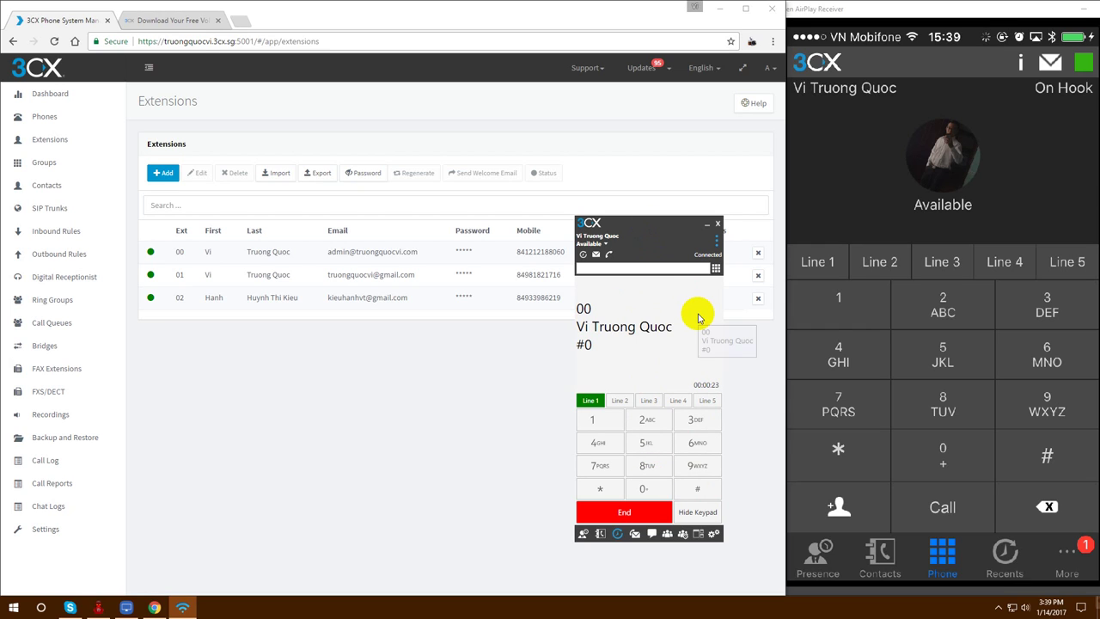
# Check the new voicemail in the 3CX mobile client on the phone
pyautogui.click(1074, 561)
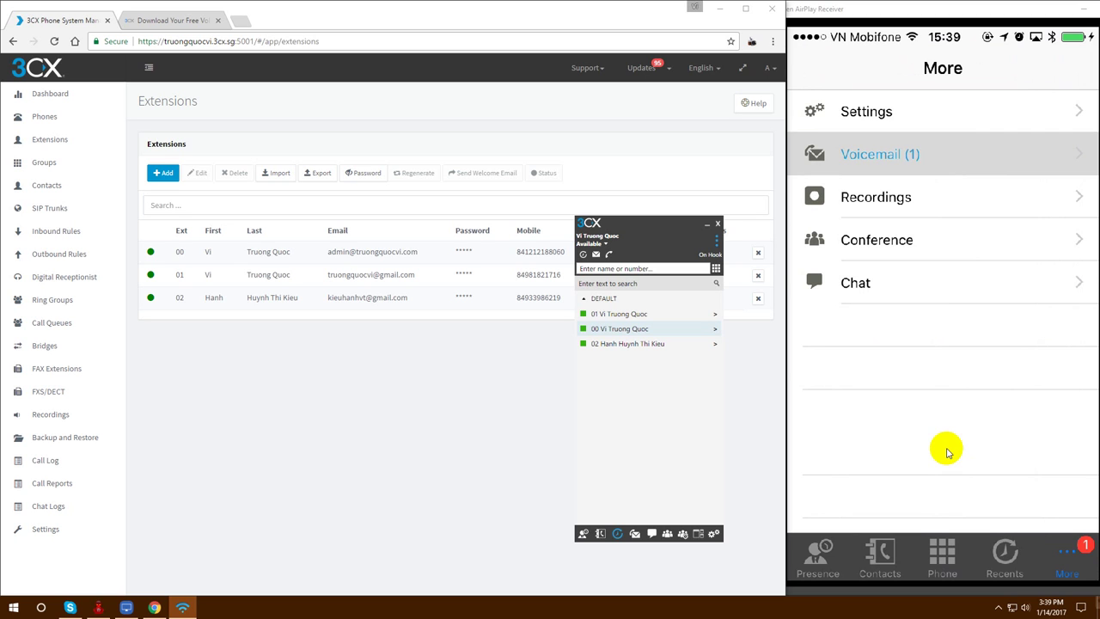
pyautogui.click(947, 449)
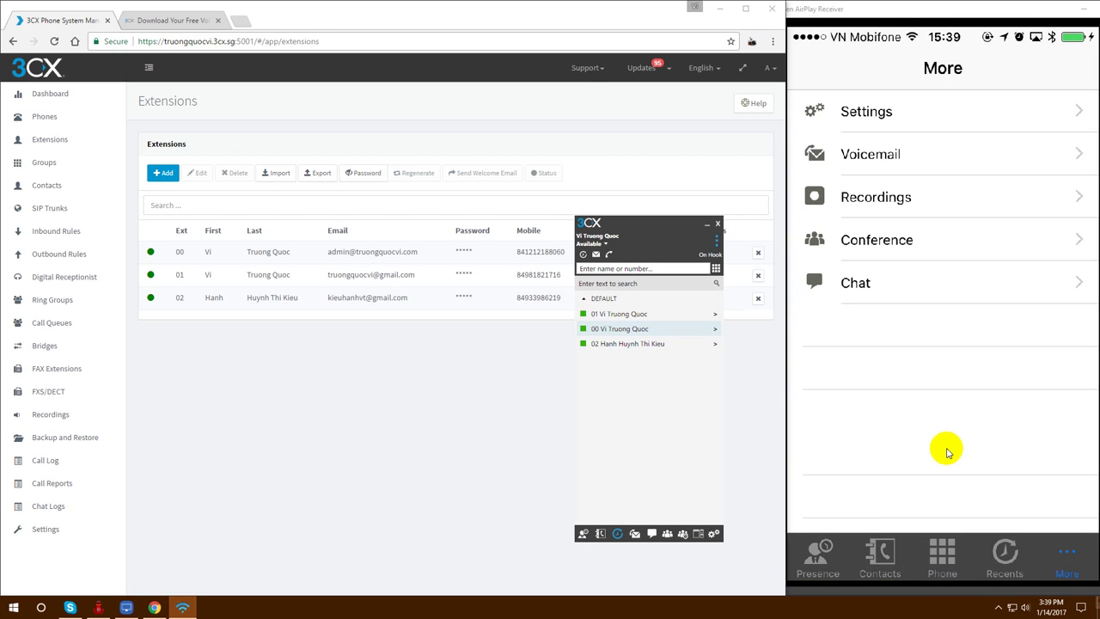
pyautogui.click(947, 453)
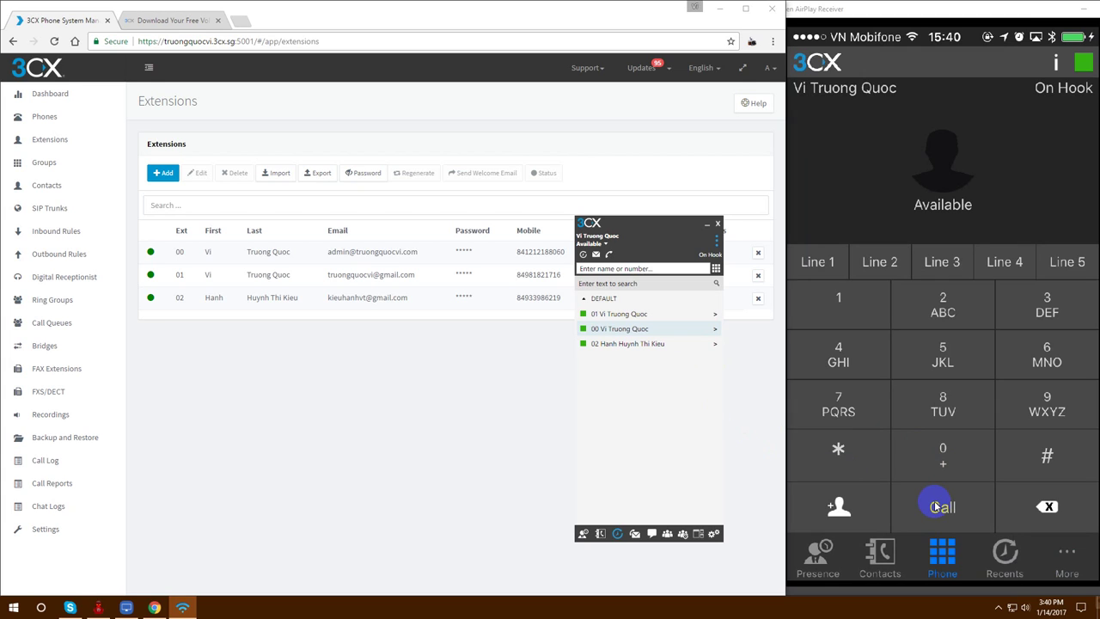
# Compose a new chat in the desktop client with only extension 00 as the recipient
pyautogui.click(653, 537)
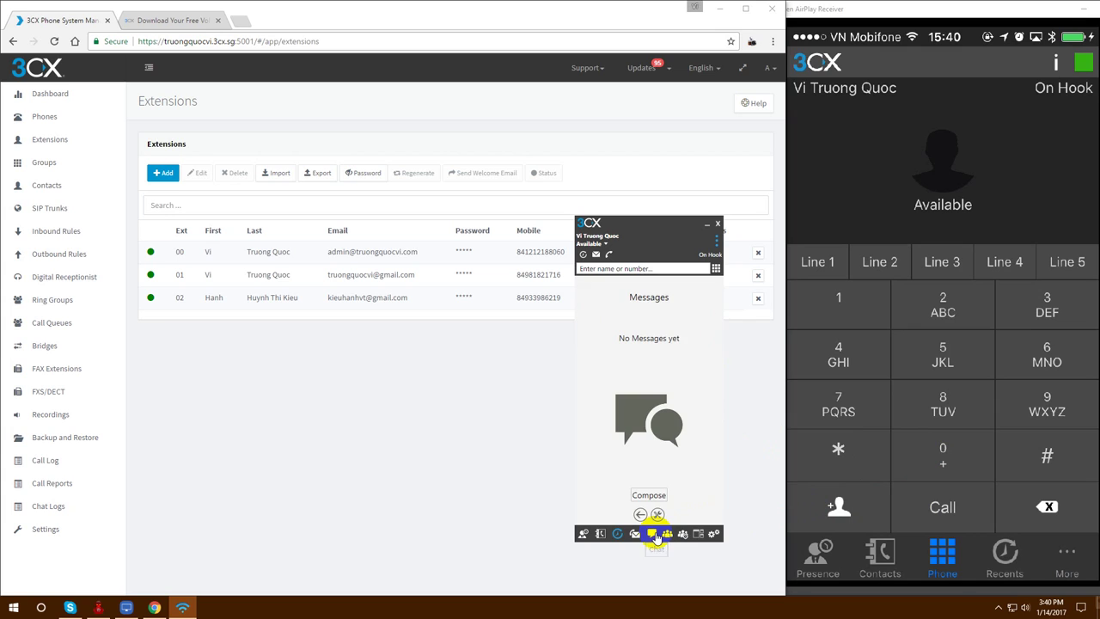
pyautogui.click(646, 495)
pyautogui.click(585, 331)
pyautogui.click(583, 300)
pyautogui.click(584, 330)
pyautogui.click(583, 316)
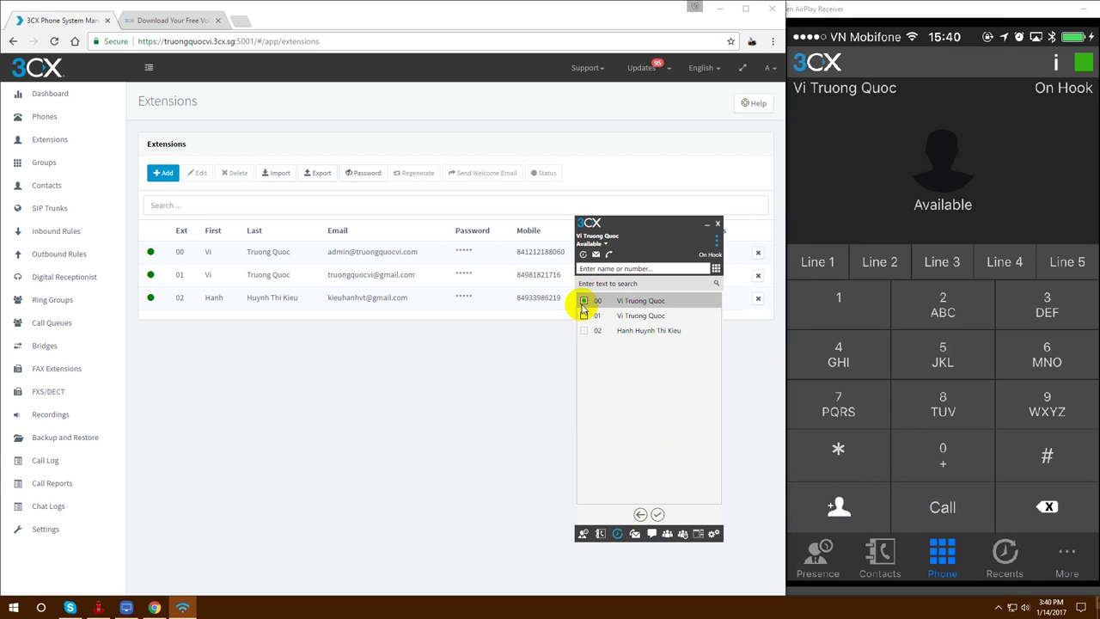
pyautogui.click(658, 513)
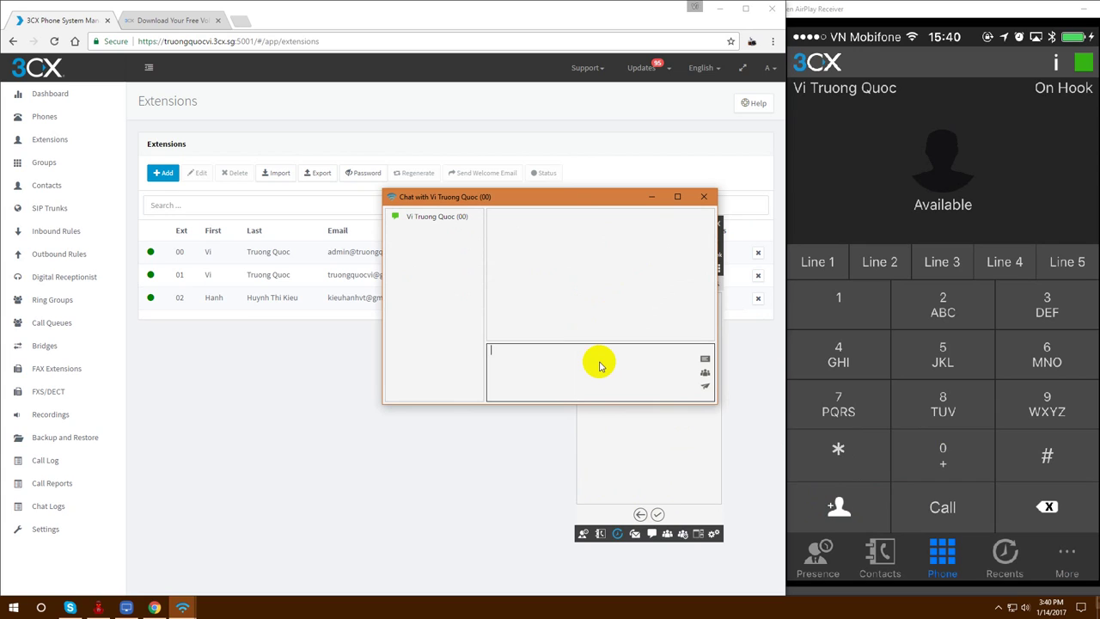
# Send the chat messages "hello" and "how are you?" to extension 00
pyautogui.write('hello')
pyautogui.press('Return')
pyautogui.write('how are you?')
pyautogui.press('Return')
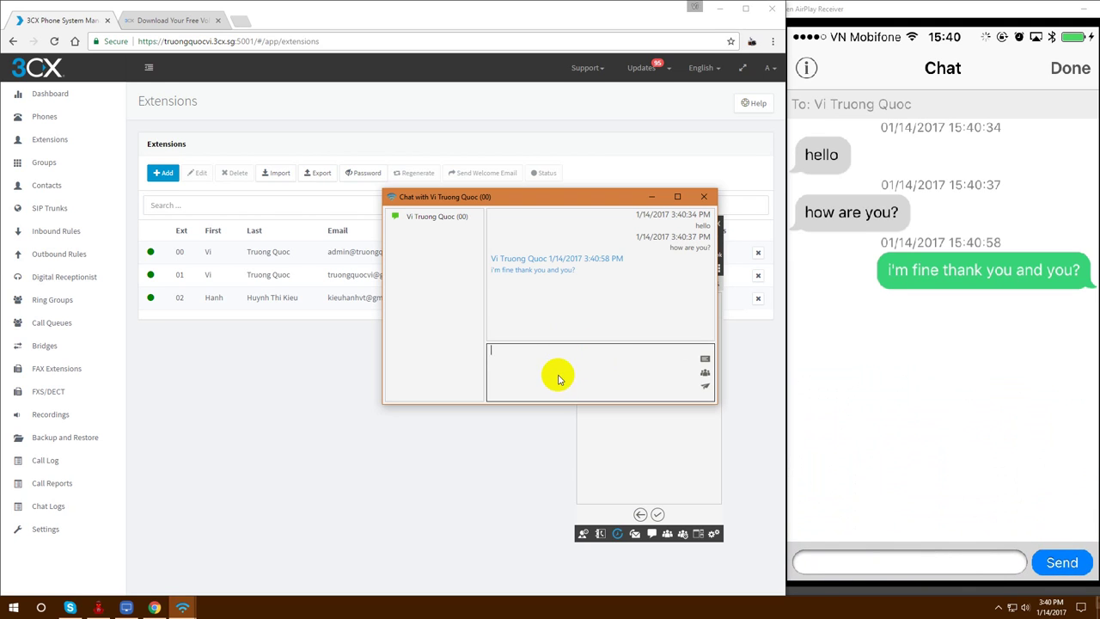
# Reply to extension 00 with the chat messages "I'm fine too" and "goodbye", and close the chat window
pyautogui.click(568, 372)
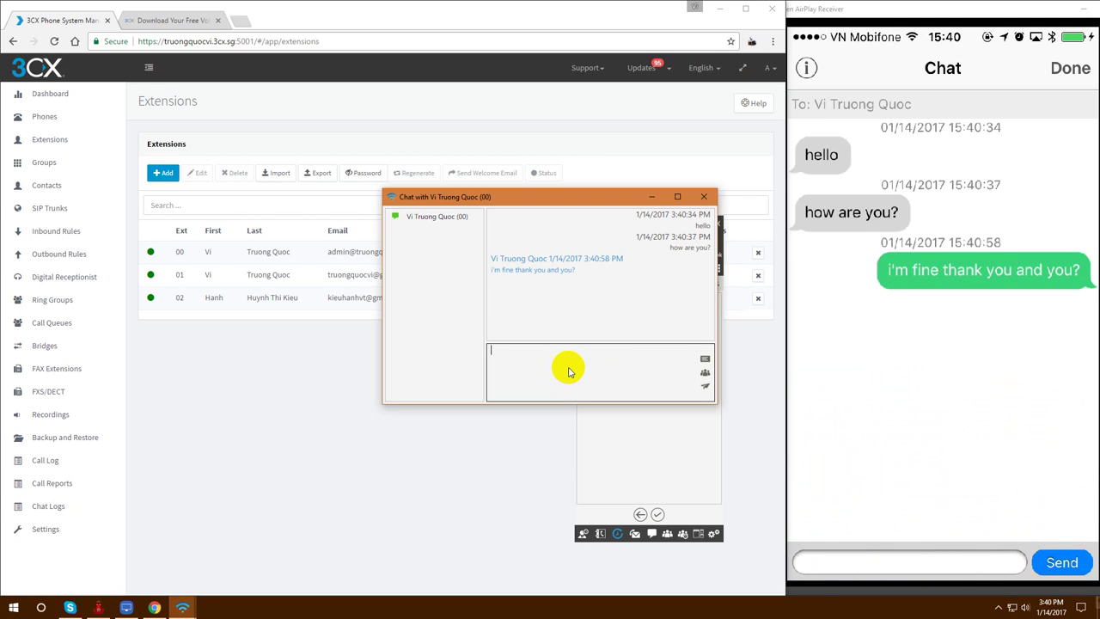
pyautogui.write("I'm fine too")
pyautogui.press('Return')
pyautogui.write('go')
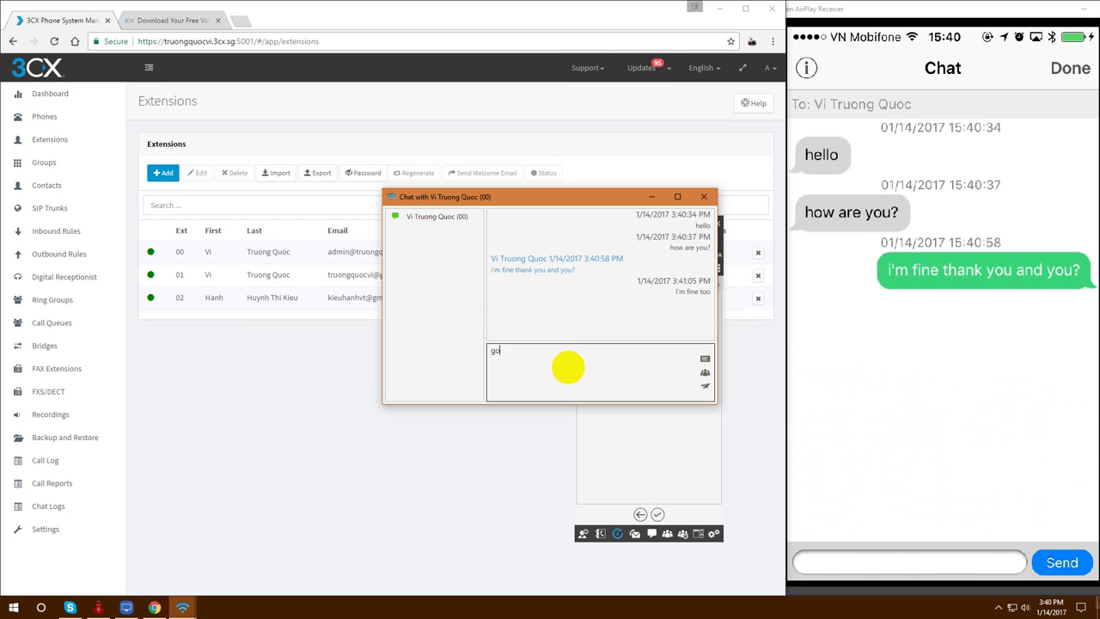
pyautogui.write('odbye')
pyautogui.press('Return')
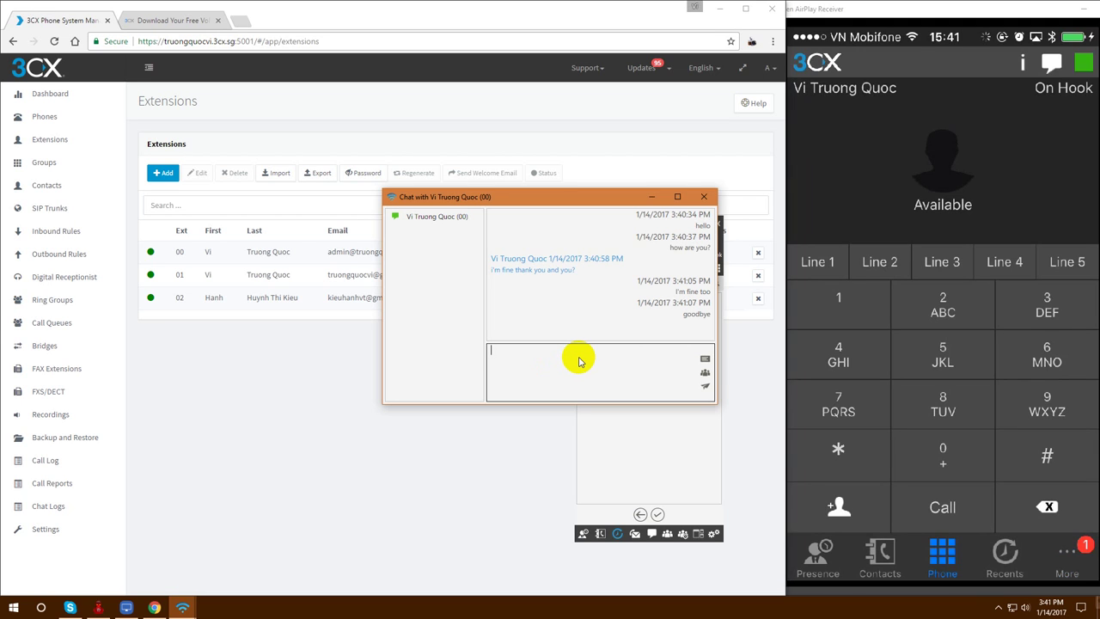
pyautogui.click(704, 196)
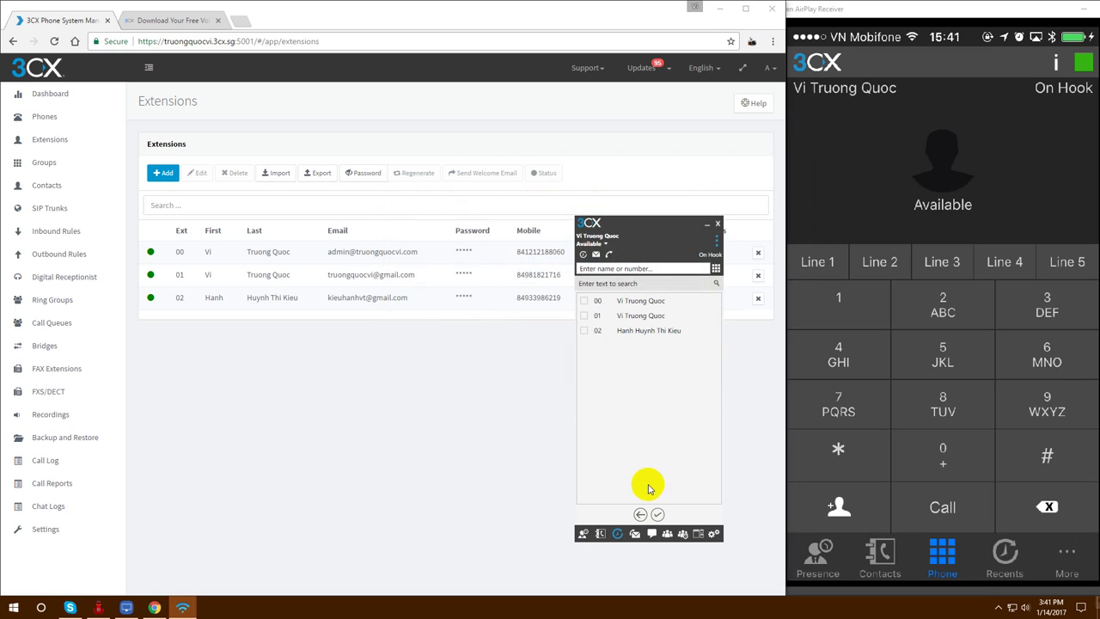
# Examine the audio conference creation form and its selectable contacts, and look at the switchboard in the desktop client
pyautogui.click(683, 534)
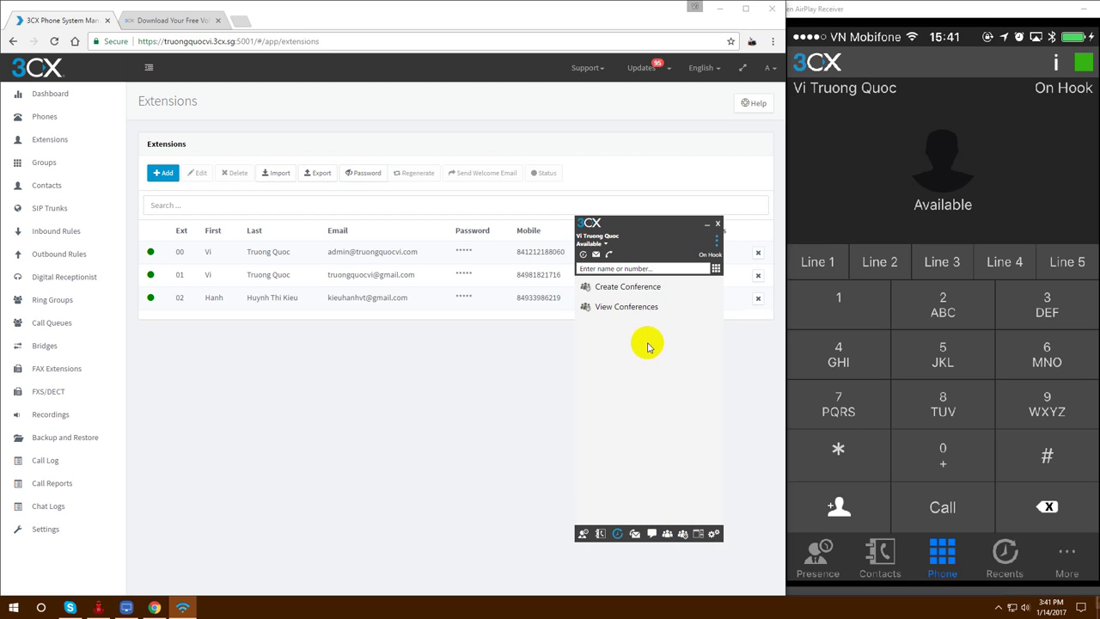
pyautogui.click(604, 286)
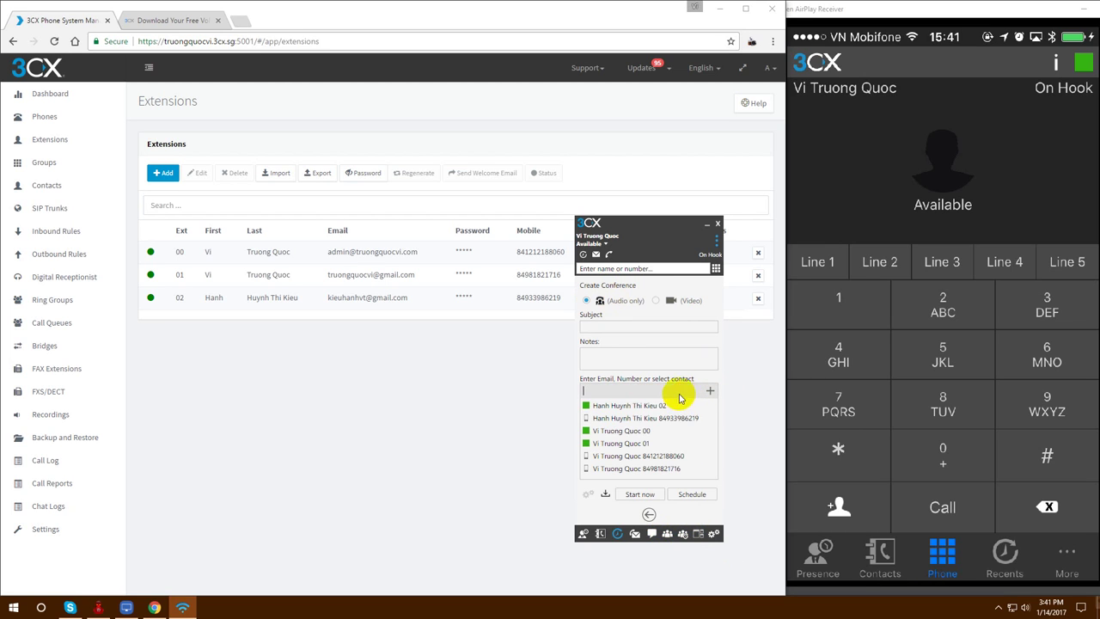
pyautogui.click(602, 442)
pyautogui.click(636, 418)
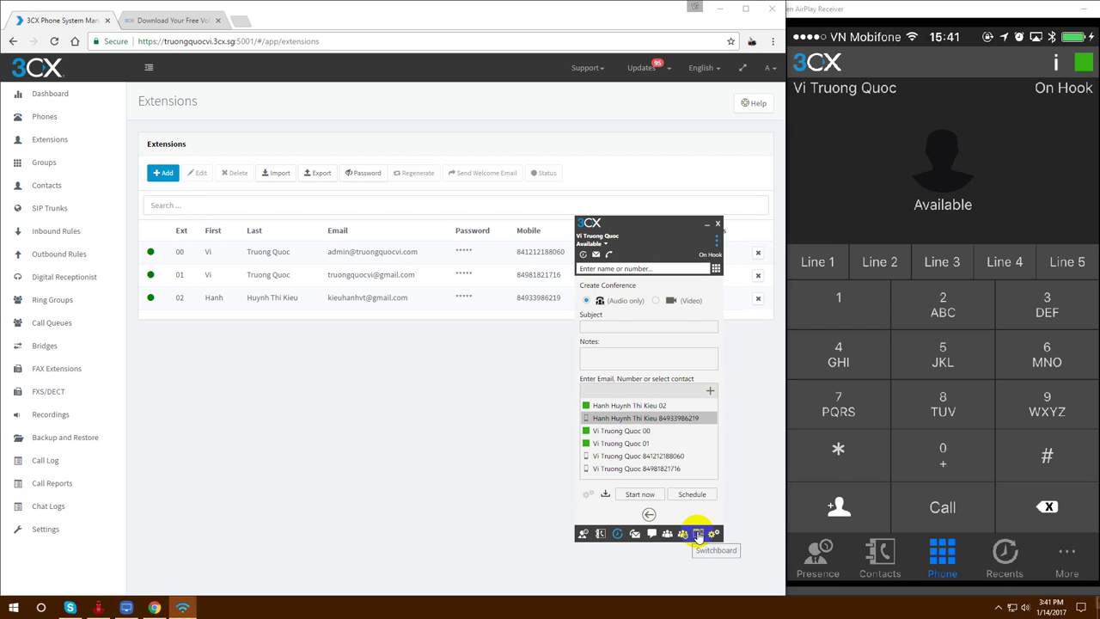
pyautogui.click(699, 533)
pyautogui.click(148, 96)
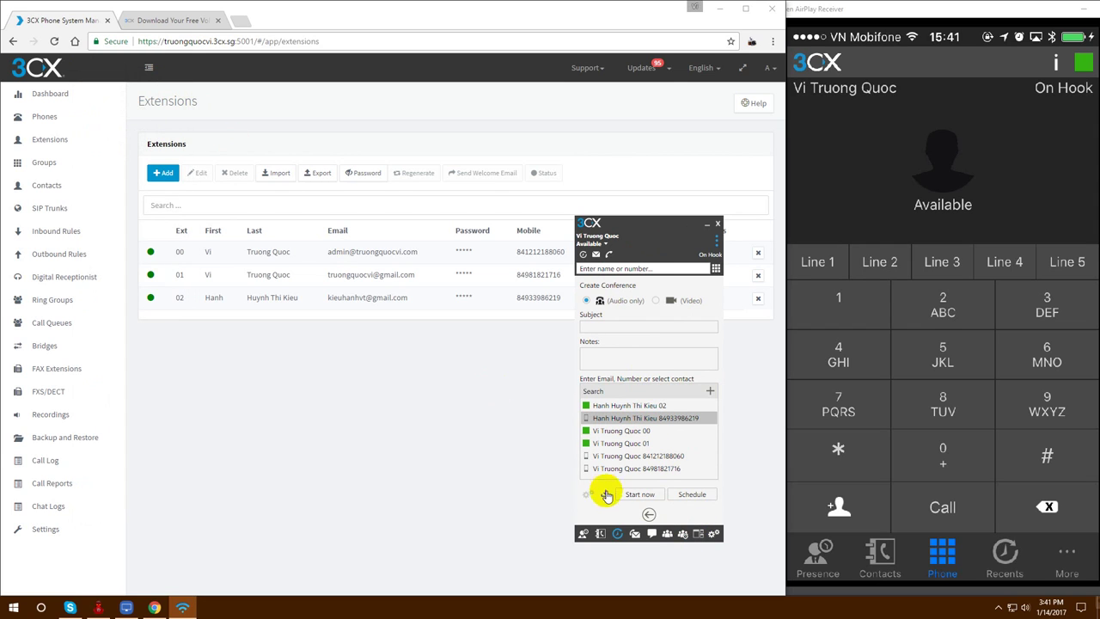
# Return the desktop client to the presence list and move its window clear of extension 00's row in the extensions table
pyautogui.click(584, 532)
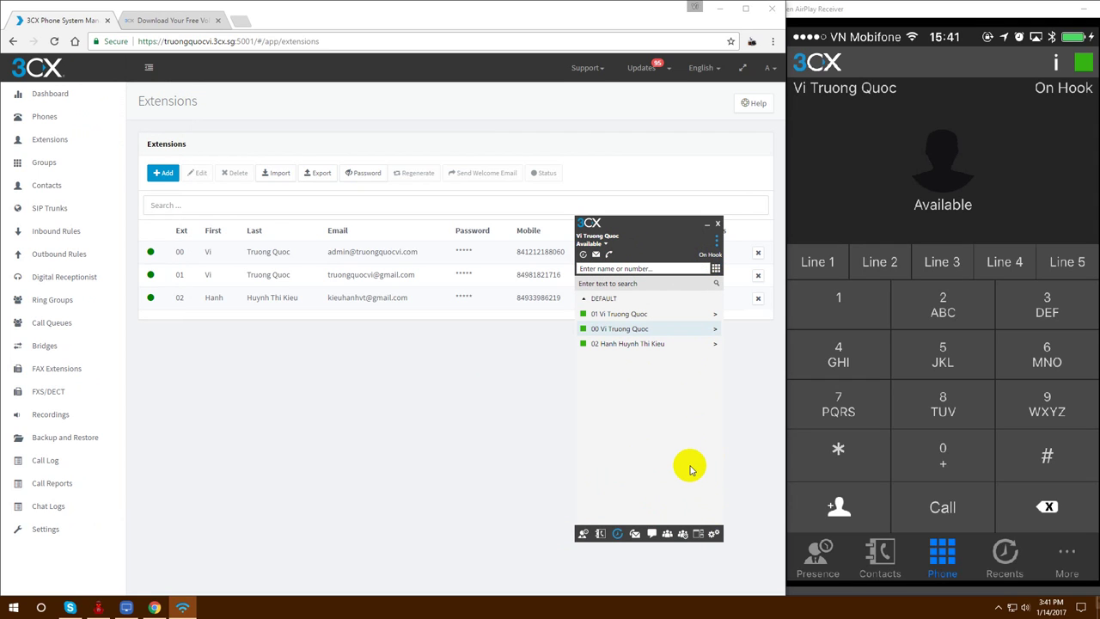
pyautogui.click(604, 247)
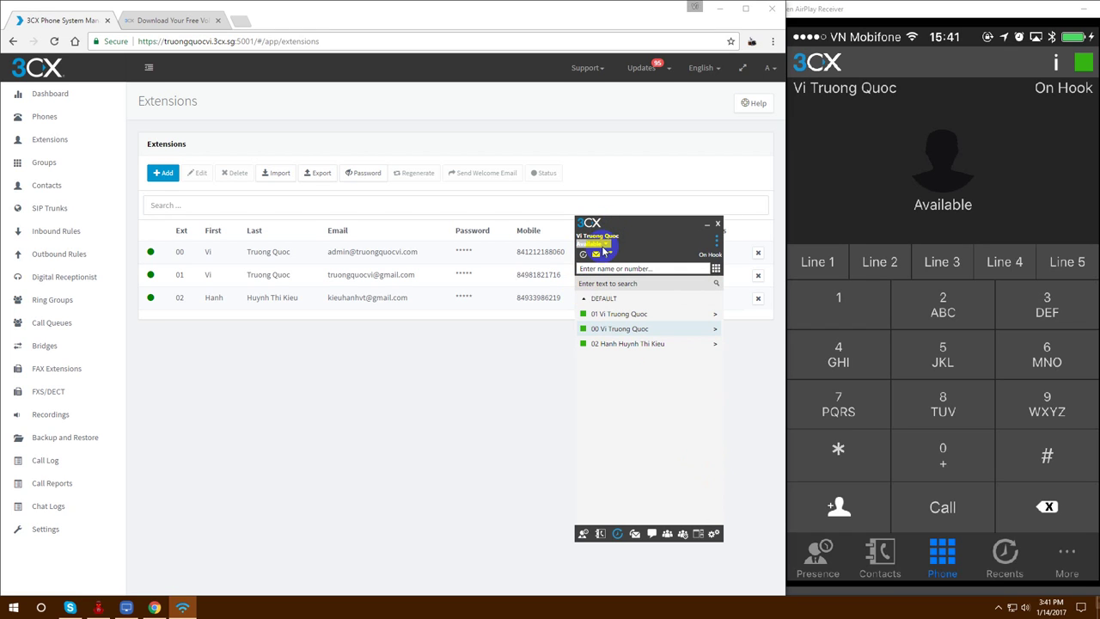
pyautogui.moveTo(639, 226); pyautogui.dragTo(698, 277)
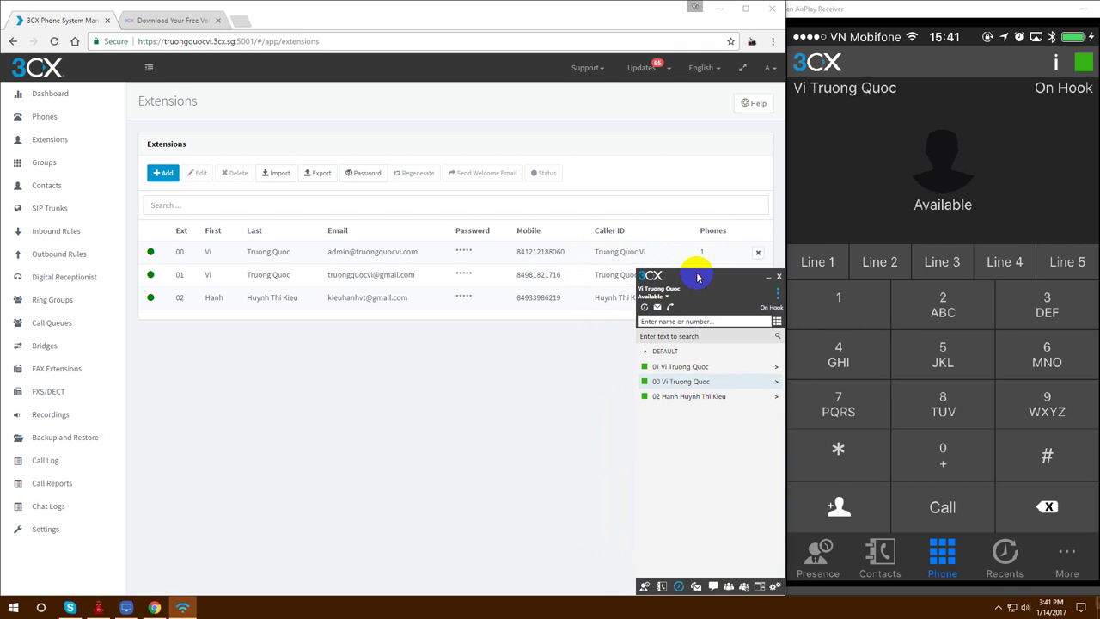